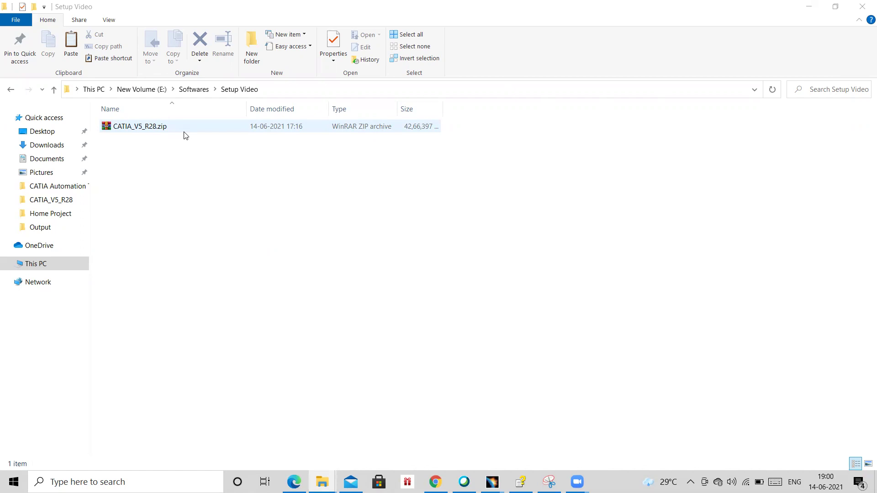
Extract CATIA_V5_R28.zip in Setup Video with WinRAR's Extract Here.
left_click(178, 132)
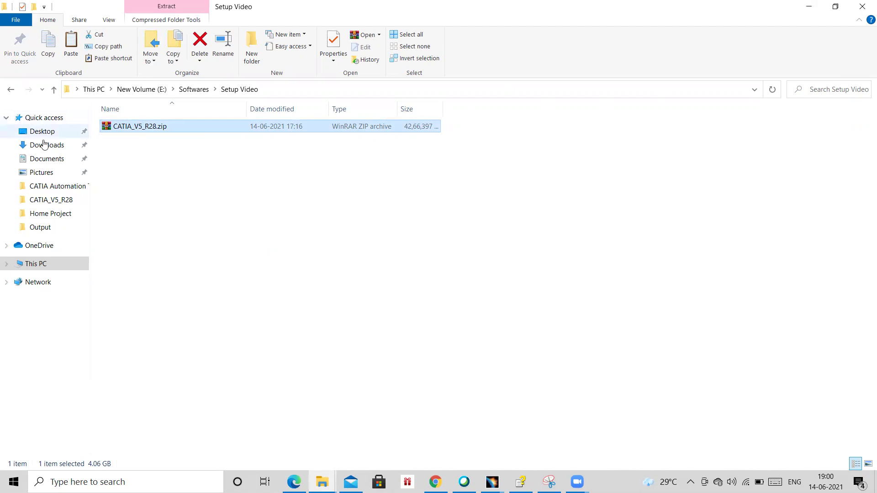
right_click(159, 128)
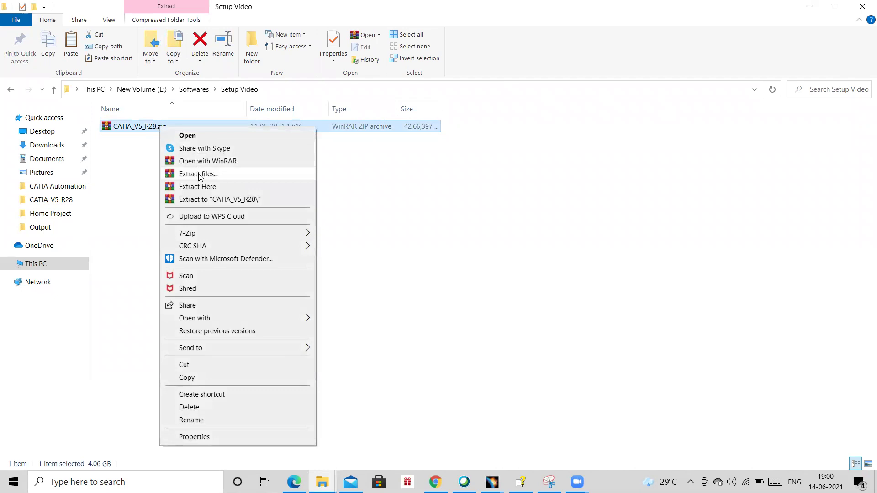
left_click(209, 186)
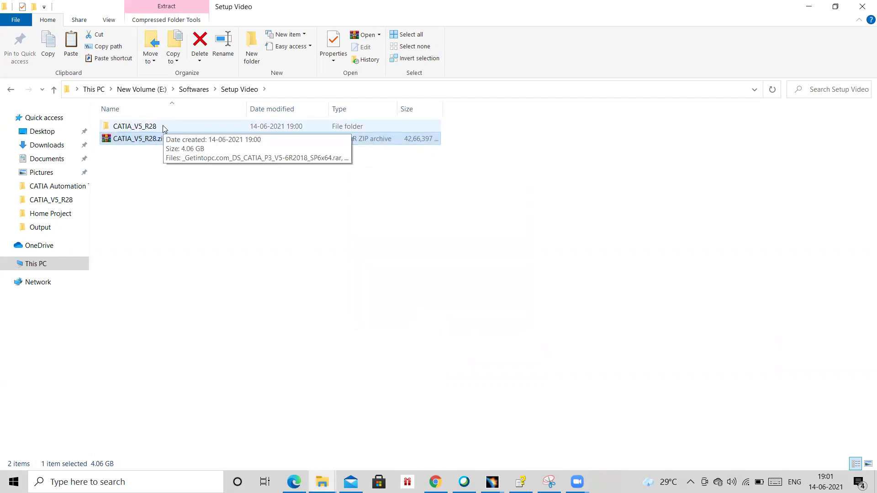
Open the CATIA_V5_R28 folder and look over the large RAR archive and Setup.zip.
double_click(169, 125)
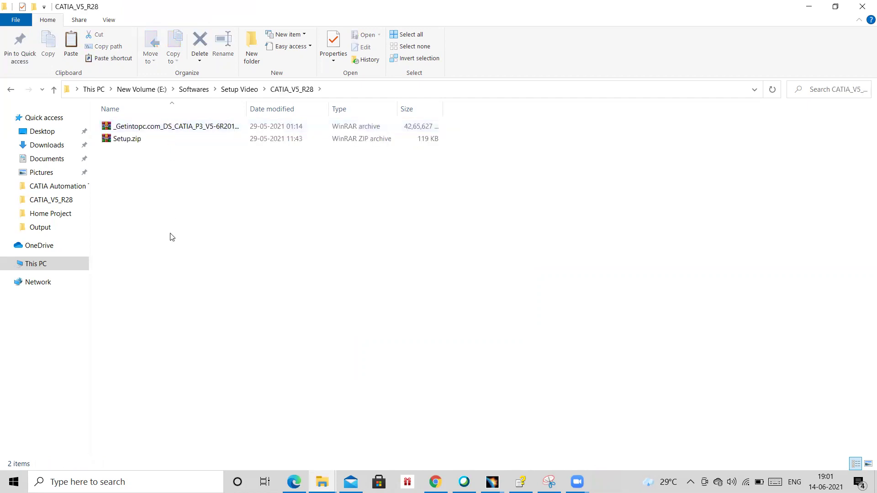
double_click(247, 108)
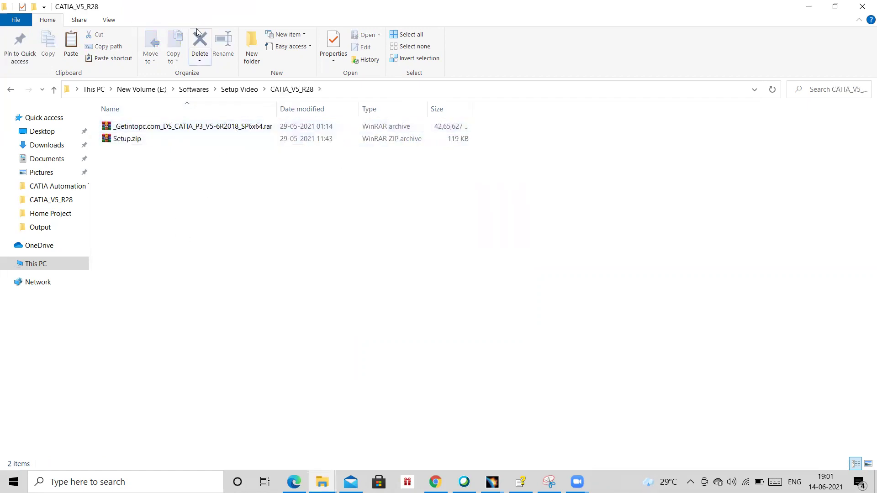
left_click(176, 129)
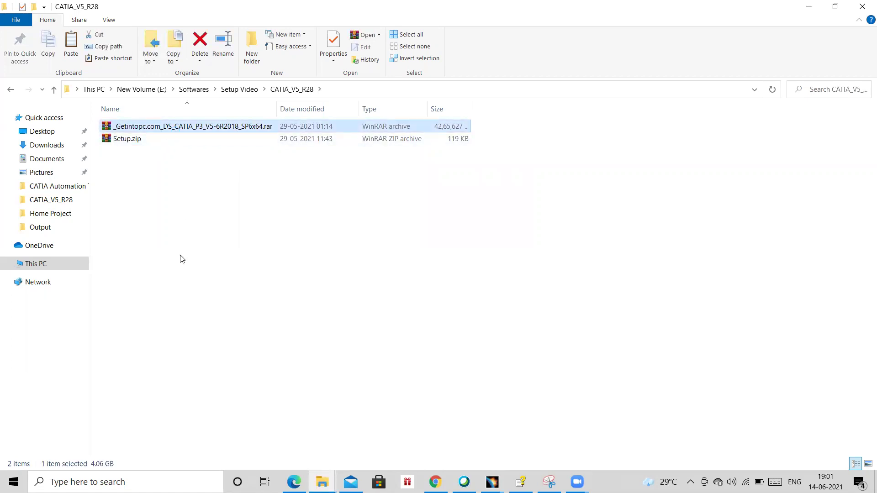
left_click(155, 140)
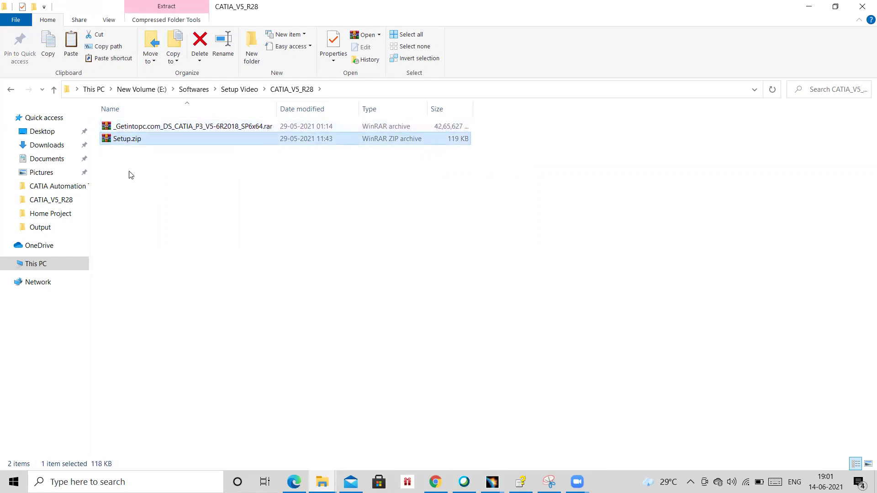
left_click(146, 130)
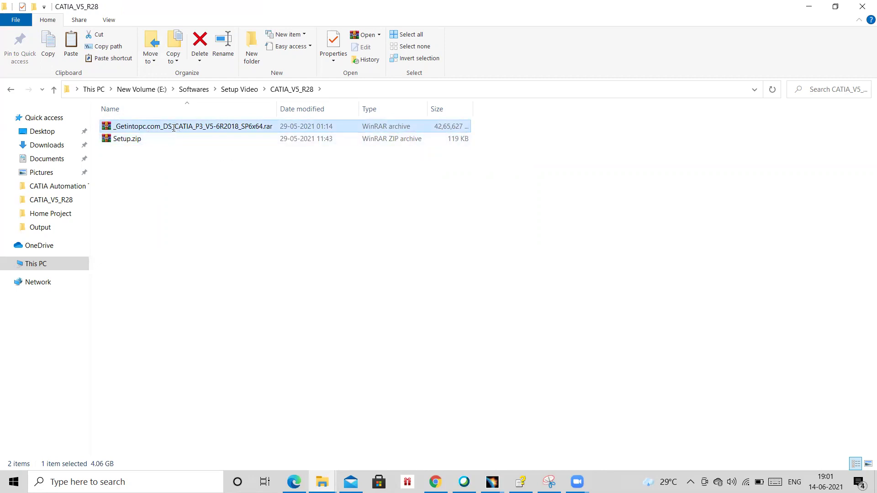
left_click(173, 128)
left_click(155, 143)
left_click(173, 130)
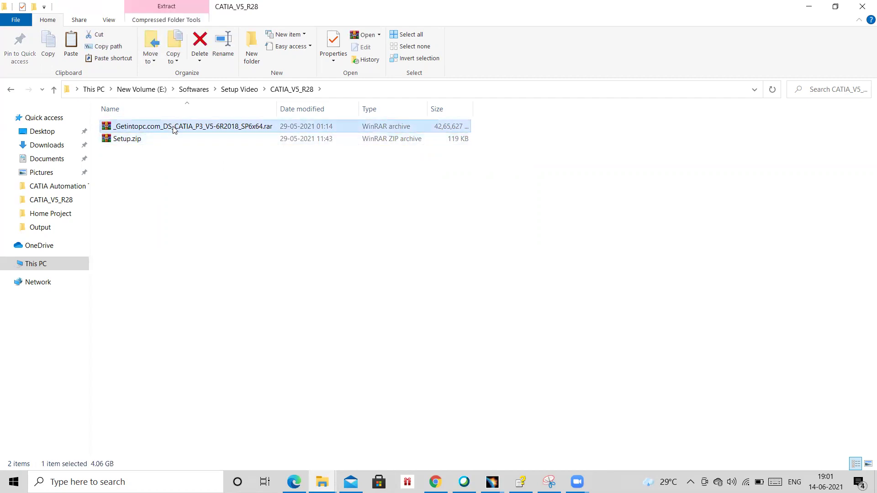
right_click(174, 130)
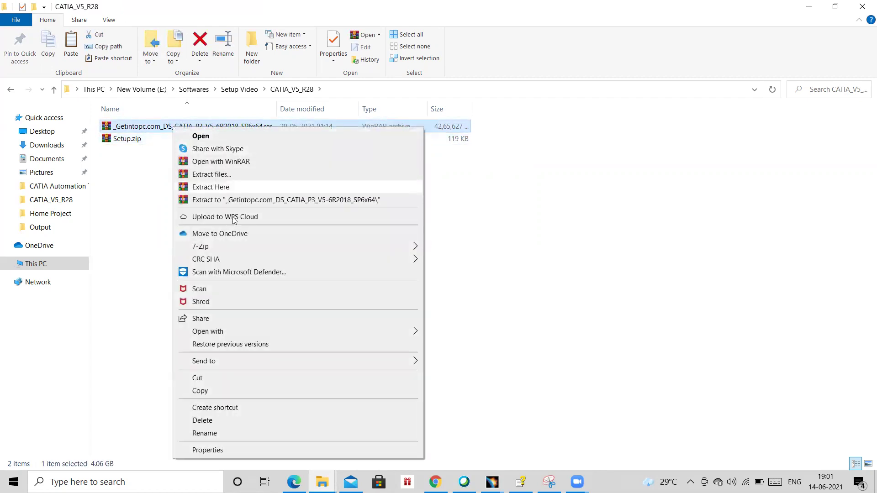
left_click(144, 210)
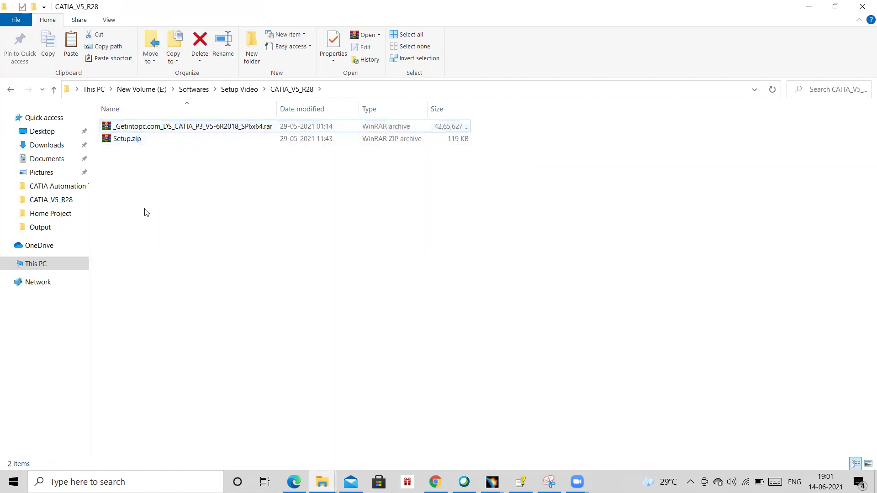
Create a 'New folder' inside CATIA_V5_R28 and move the RAR archive into it.
right_click(140, 259)
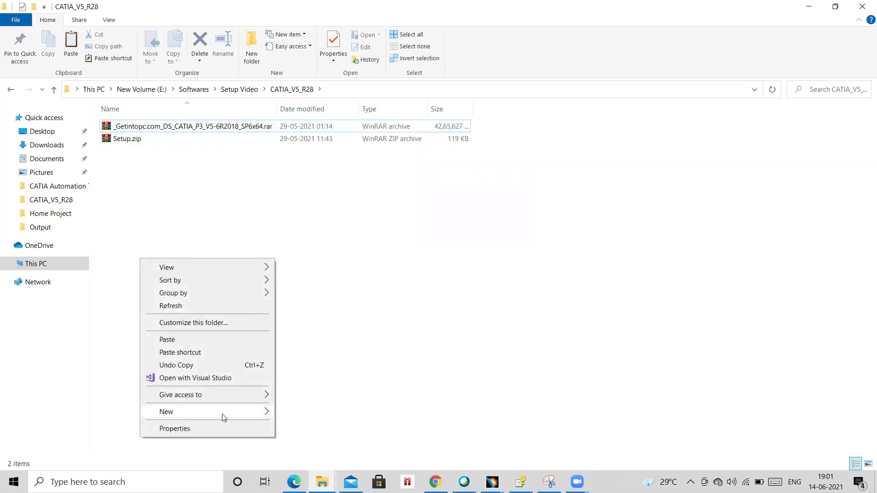
mouse_move(221, 413)
left_click(287, 165)
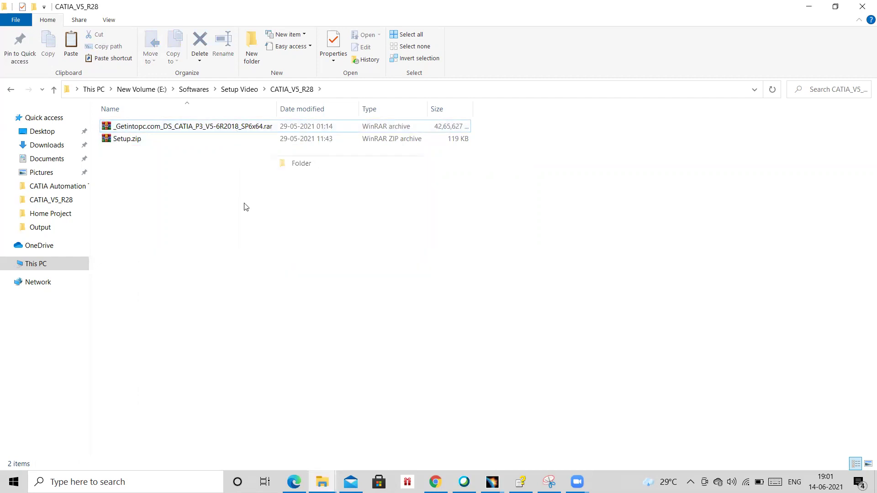
left_click(215, 248)
left_click_drag(162, 140, 167, 125)
Extract the RAR archive inside New folder with WinRAR's Extract Here.
double_click(158, 127)
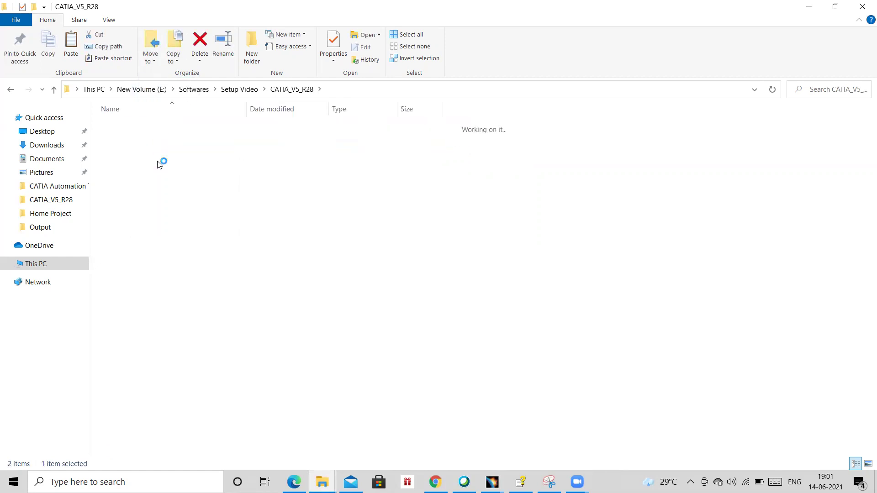
left_click(177, 130)
right_click(179, 123)
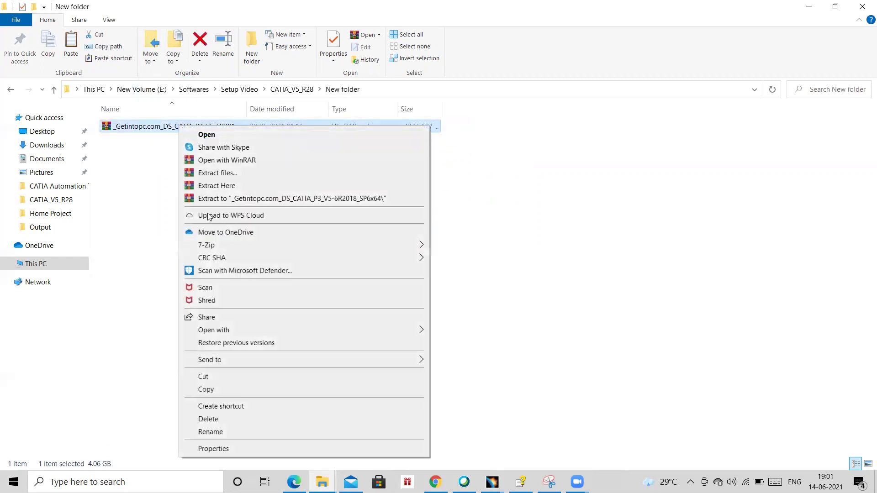
left_click(220, 186)
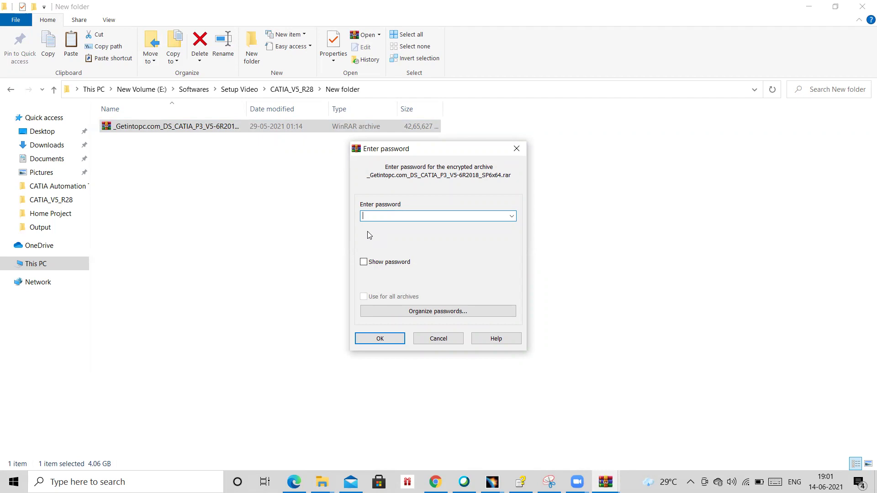
Enter the archive password to extract it into DS_CATIA_P3_V5-6R2018_SP6x64.
type("12")
key("Return")
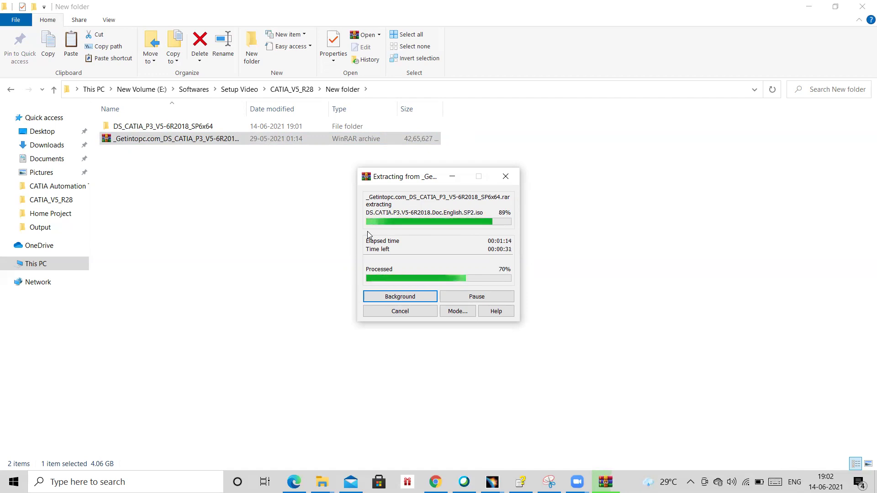
Extract Setup.zip into the CATIA_V5_R28 folder with Extract Here.
left_click(294, 90)
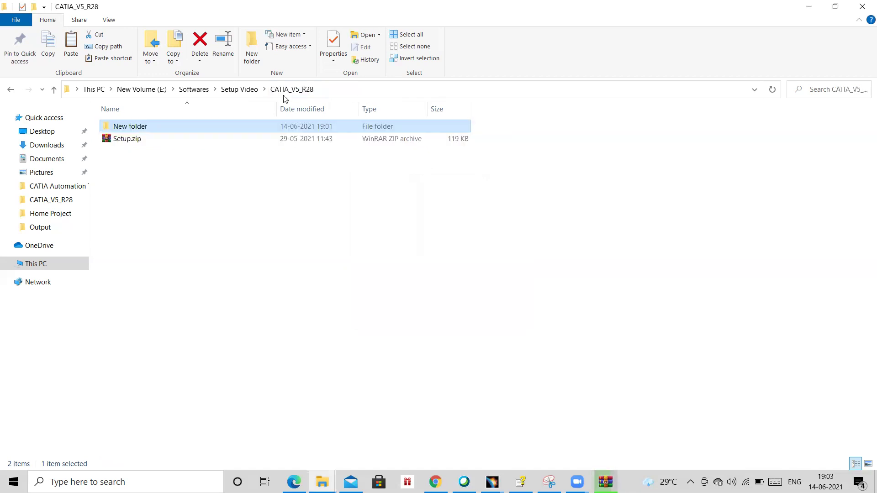
left_click(143, 142)
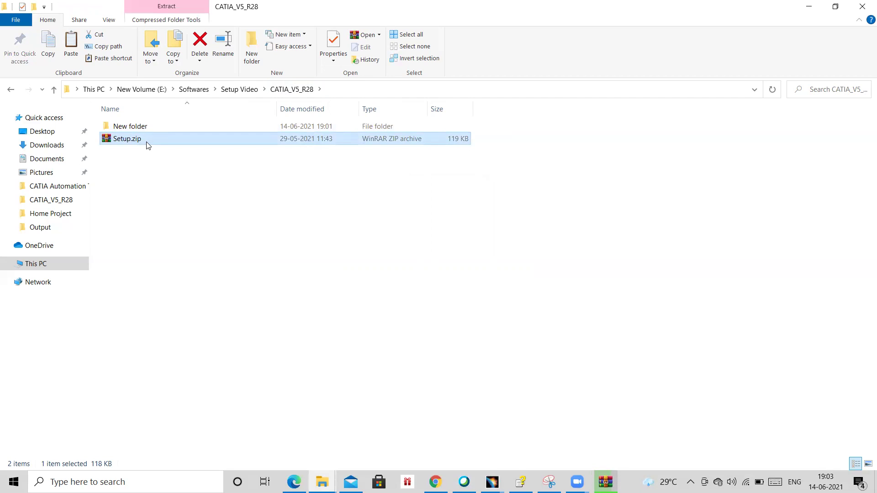
right_click(147, 145)
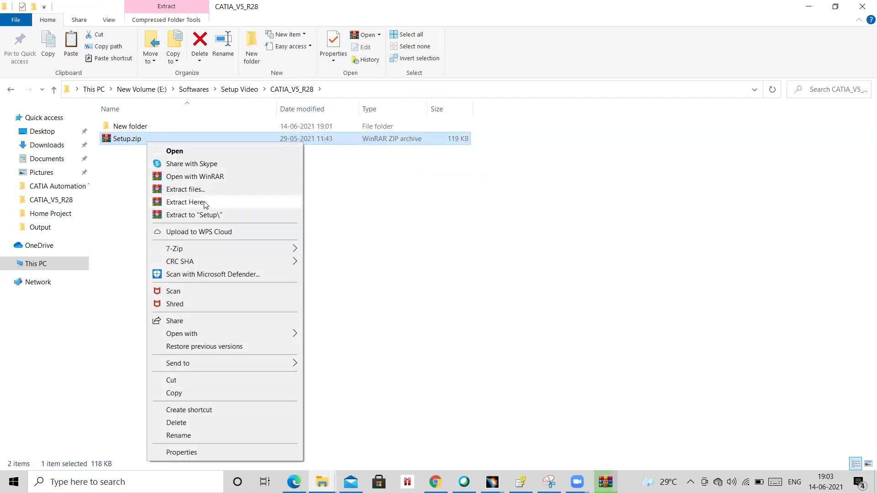
left_click(204, 203)
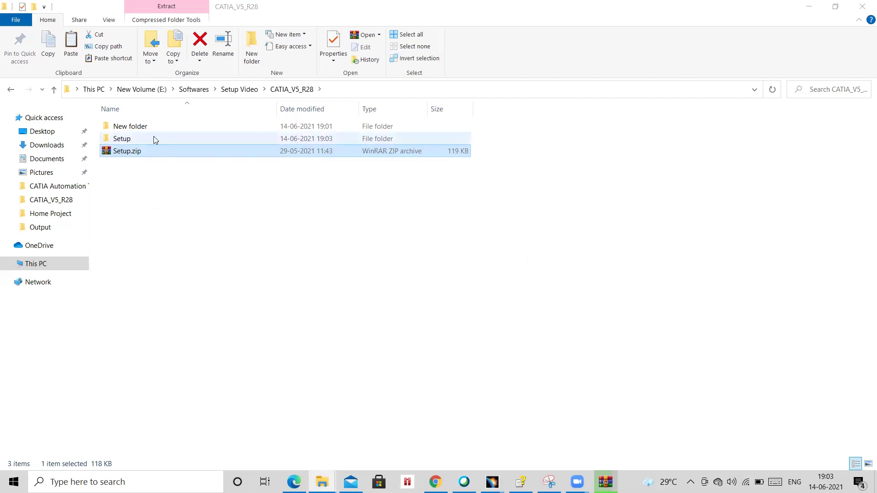
Open New folder\DS_CATIA_P3_V5-6R2018_SP6x64 and select the DS.CATIA.P3.V5-6R2018.iso image.
double_click(155, 130)
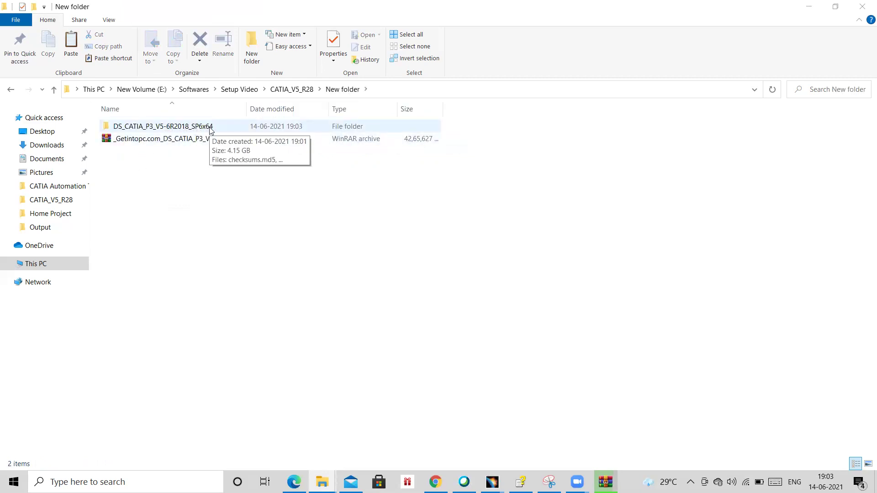
double_click(211, 127)
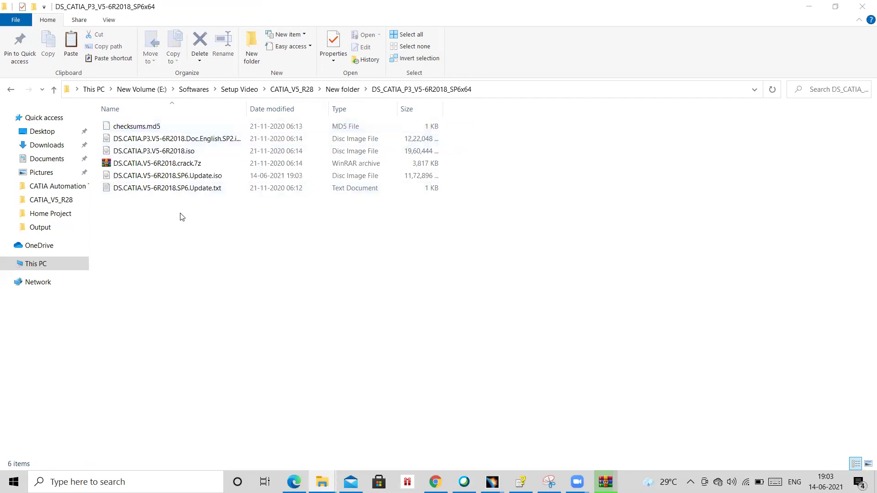
double_click(247, 109)
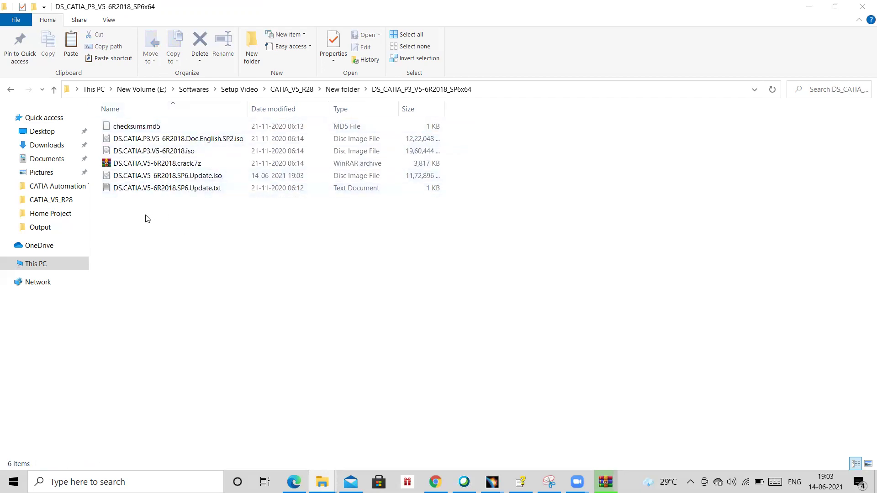
left_click(188, 153)
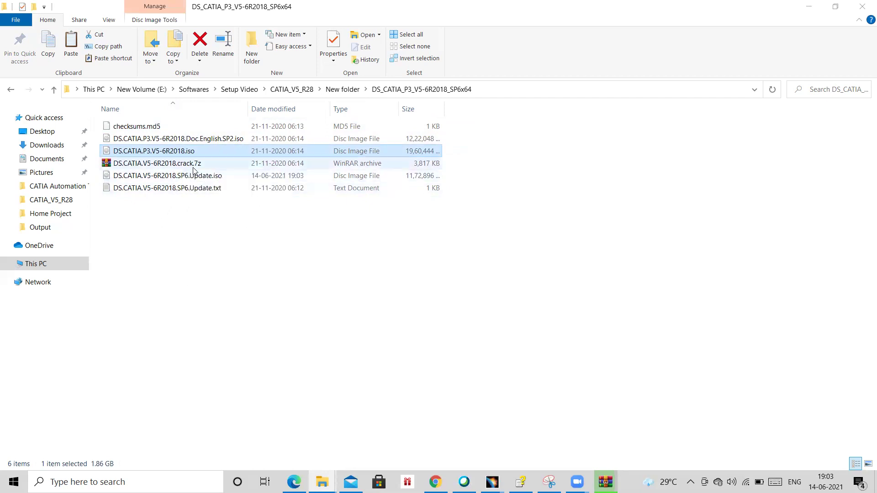
left_click(153, 165)
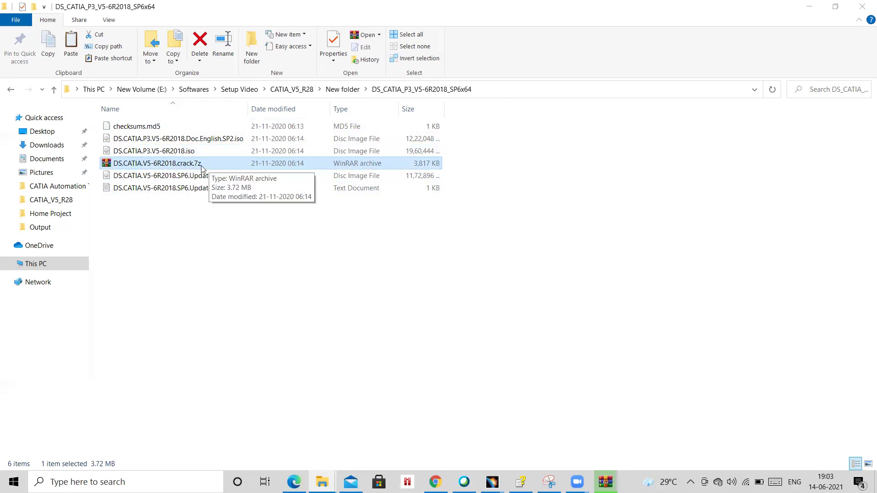
left_click(181, 155)
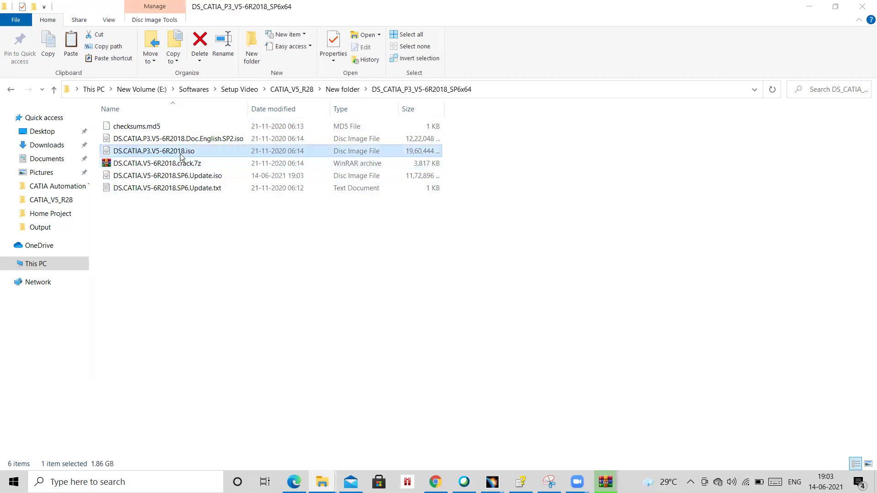
right_click(181, 156)
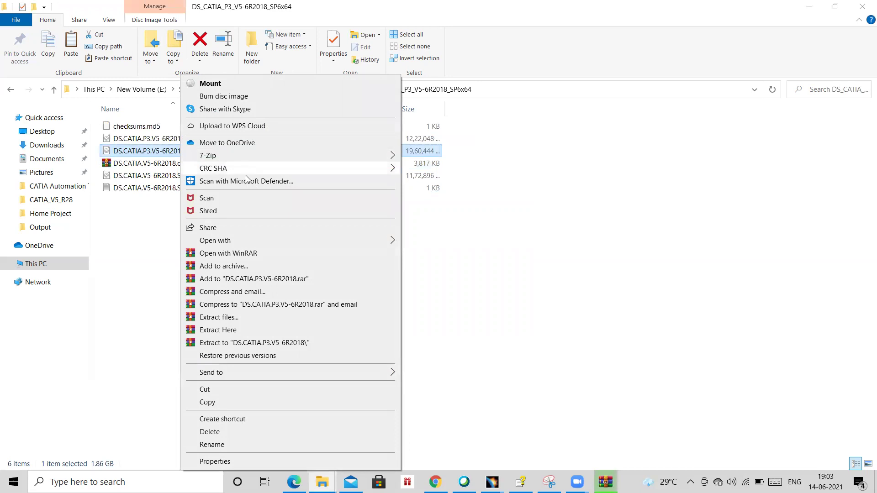
mouse_move(244, 161)
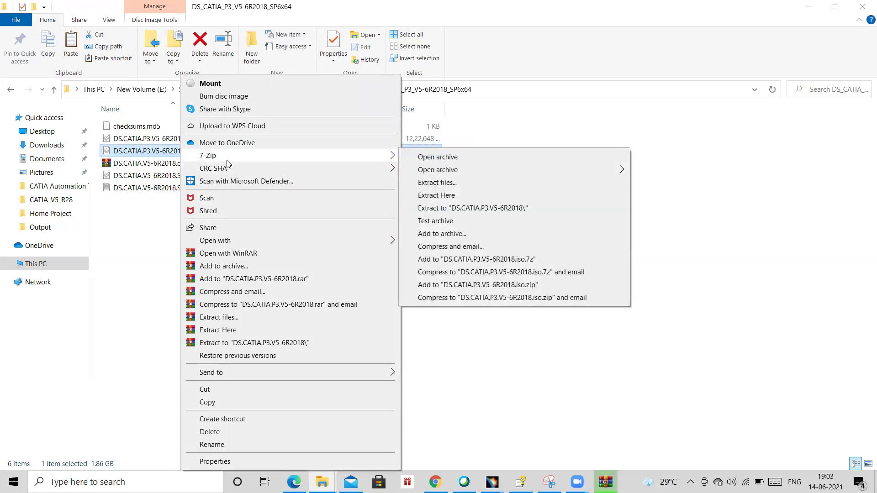
left_click(214, 88)
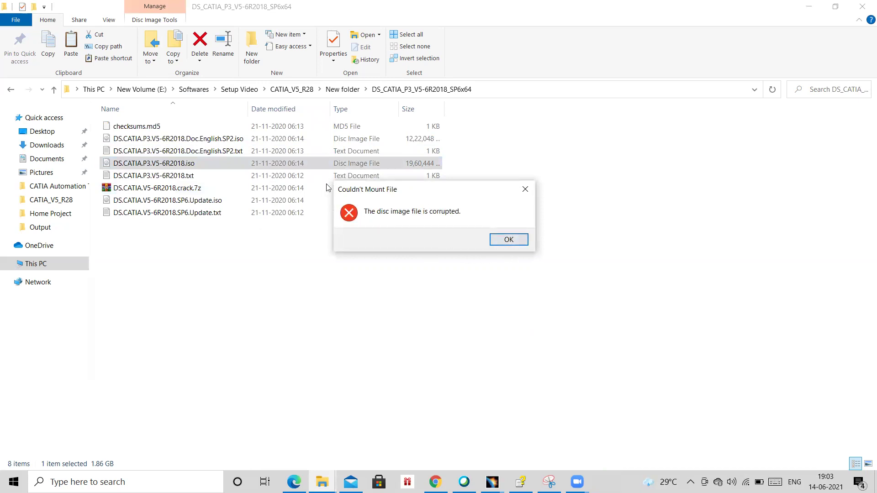
left_click(527, 192)
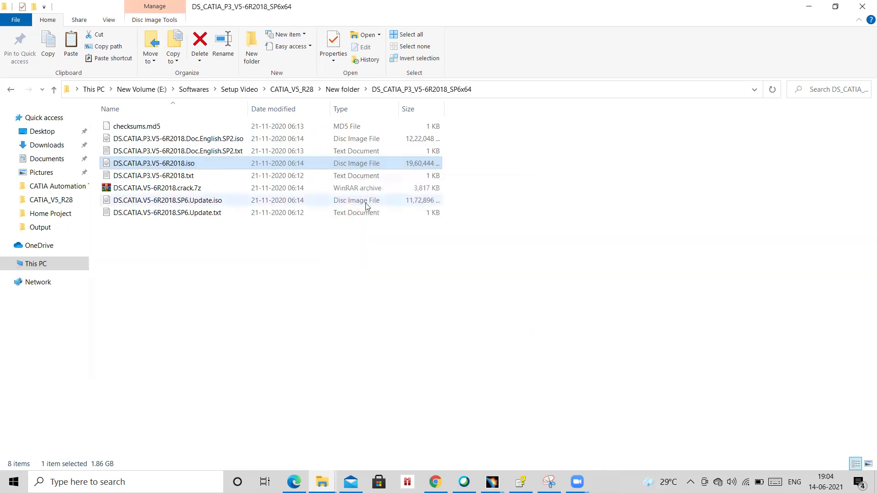
Delete DS.CATIA.P3.V5-6R2018.txt from the folder.
left_click(187, 177)
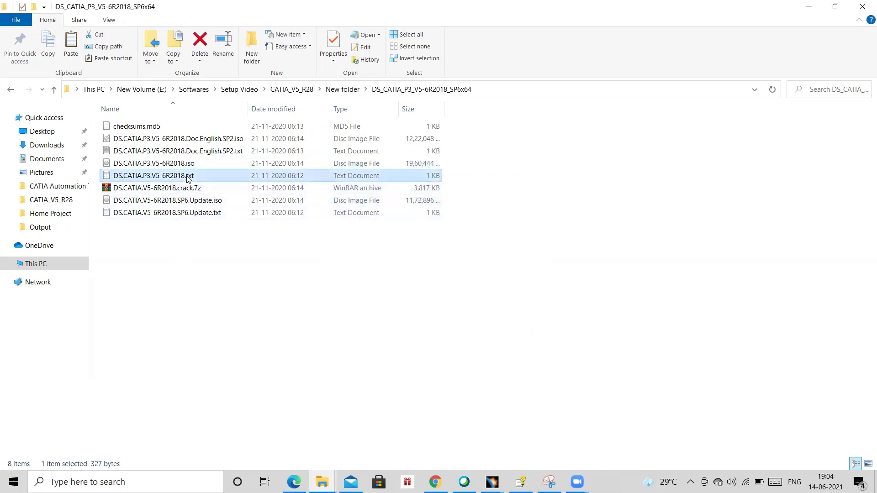
key("Delete")
left_click(176, 179)
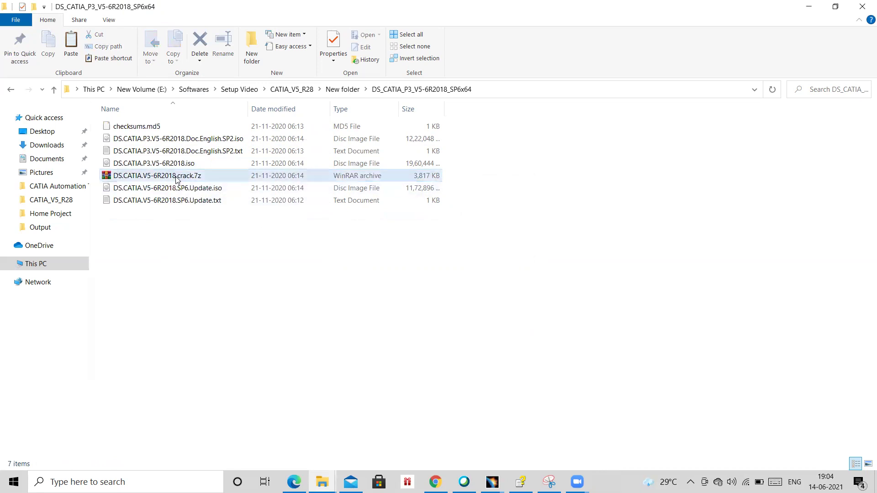
left_click(169, 180)
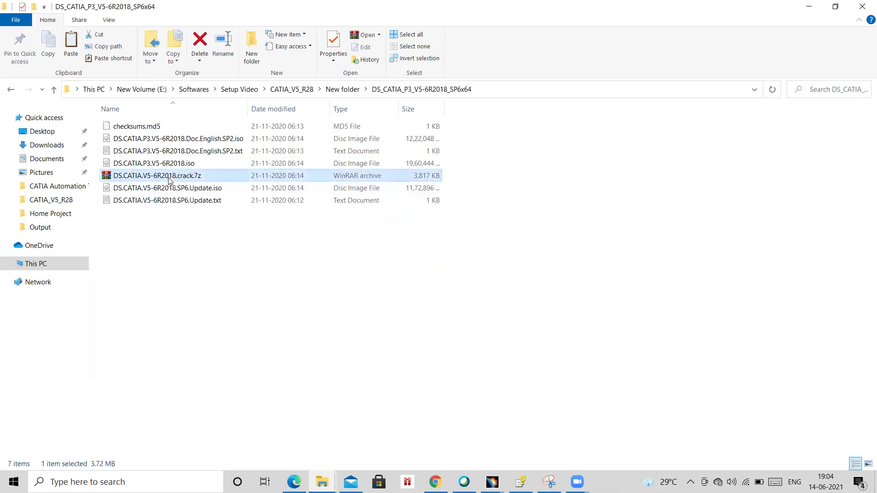
right_click(169, 180)
Extract DS.CATIA.P3.V5-6R2018.iso here with 7-Zip, answering No to the cancel prompt.
left_click(102, 249)
left_click(164, 165)
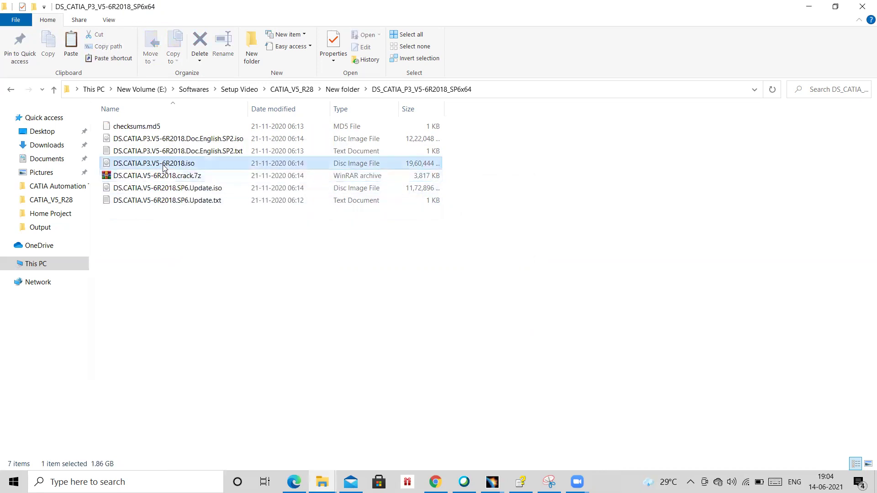
right_click(165, 165)
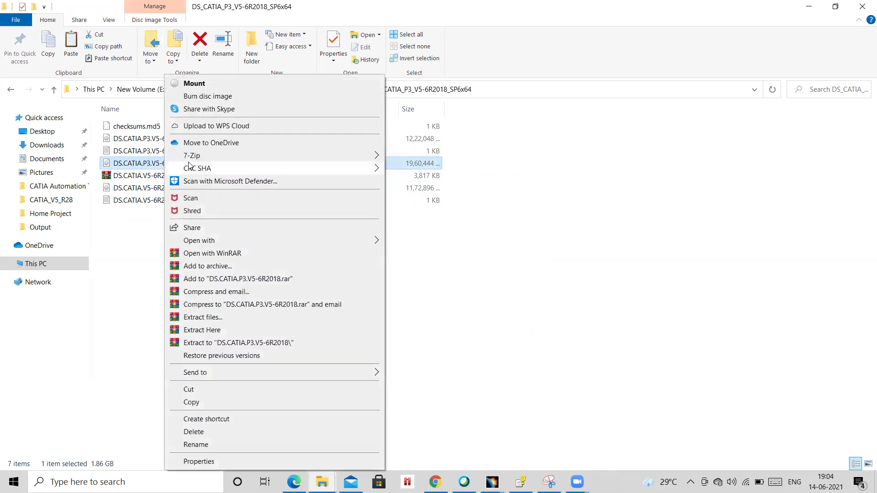
mouse_move(306, 165)
mouse_move(353, 157)
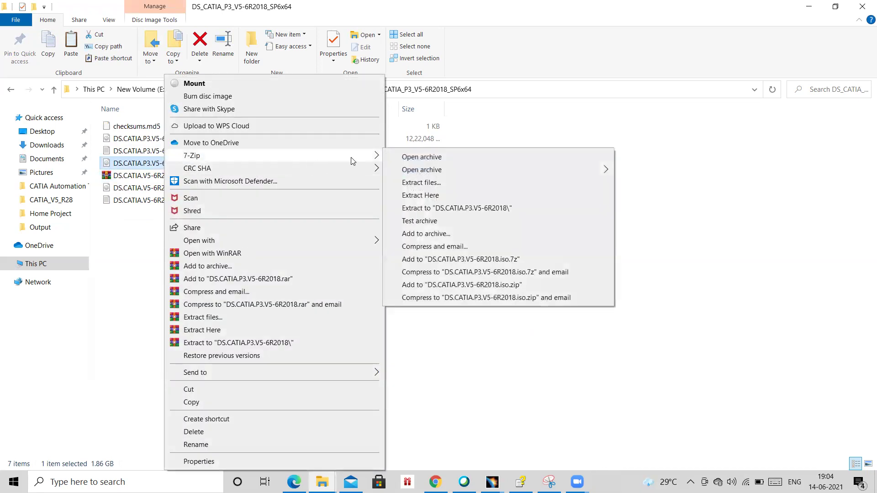
left_click(440, 195)
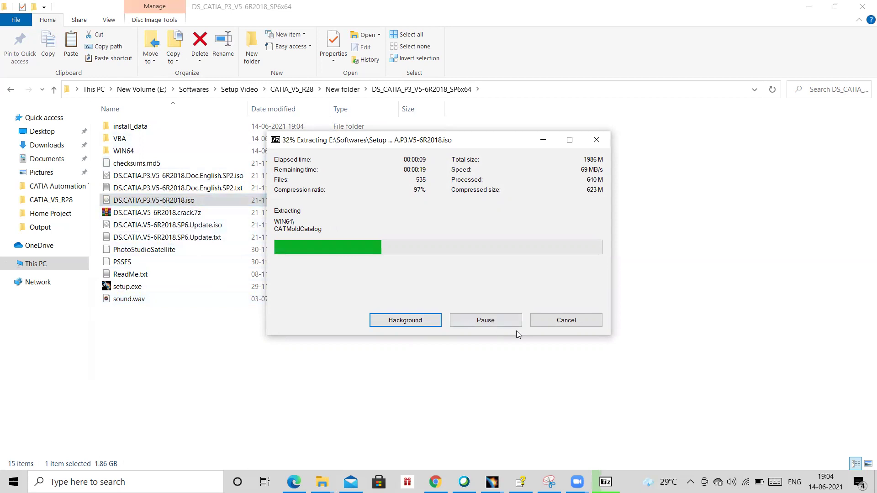
left_click(561, 323)
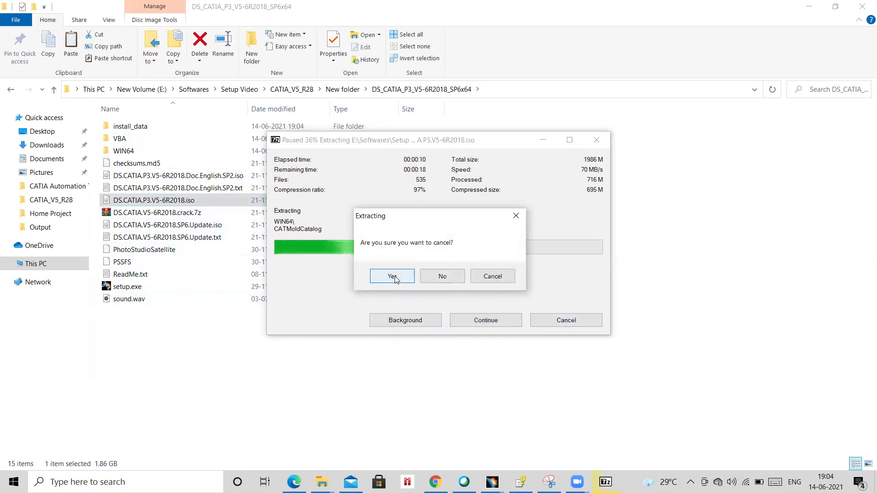
left_click(443, 277)
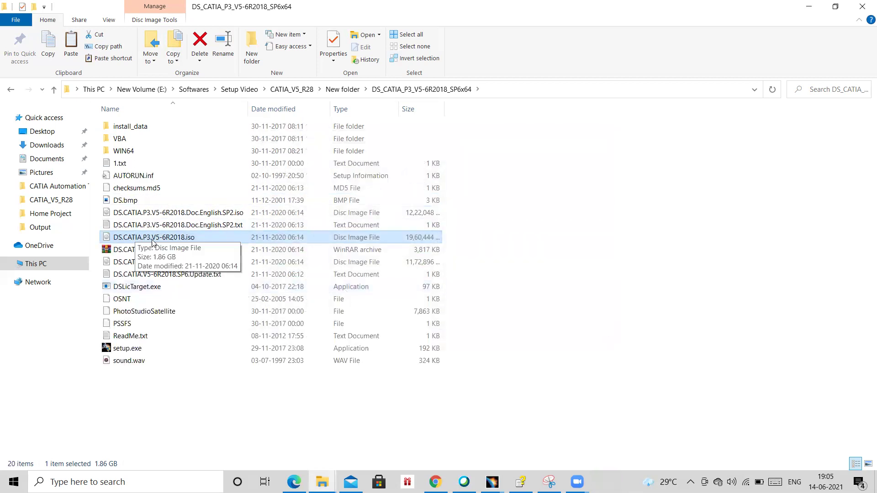
left_click(137, 349)
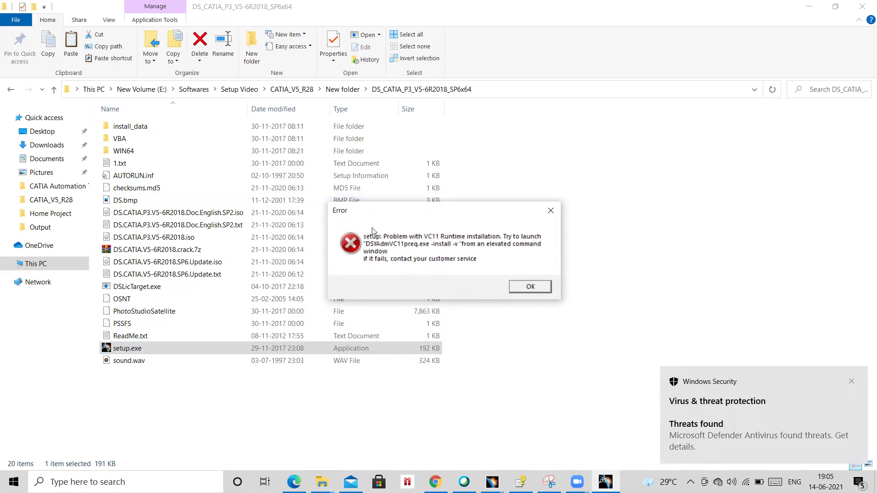
left_click(551, 211)
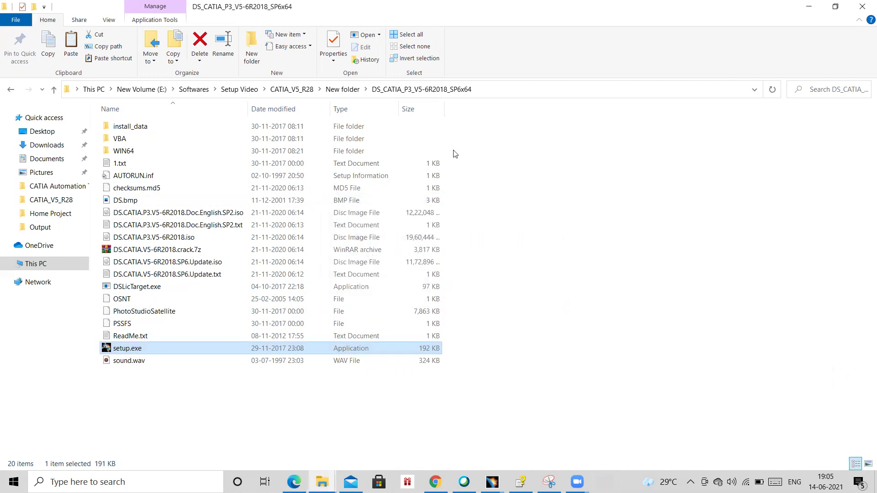
Select the downloaded setup.exe in CATIA_V5_R28\Setup to copy it.
left_click(298, 91)
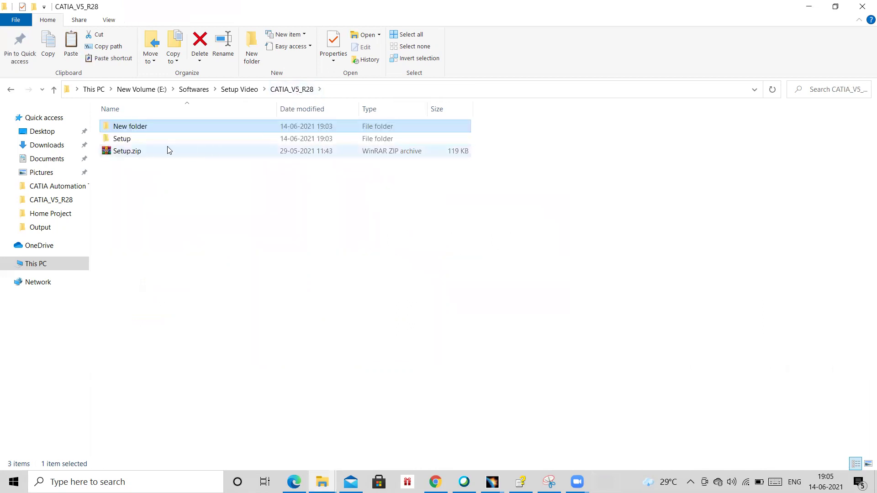
double_click(176, 140)
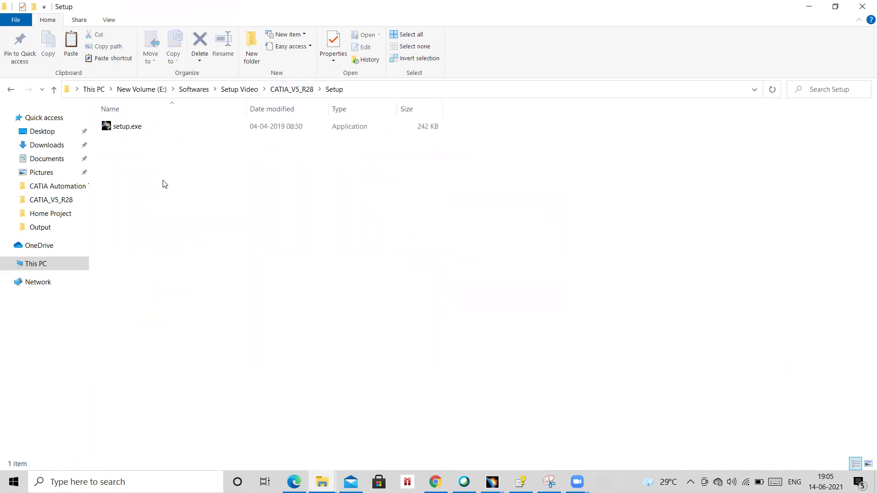
left_click(143, 132)
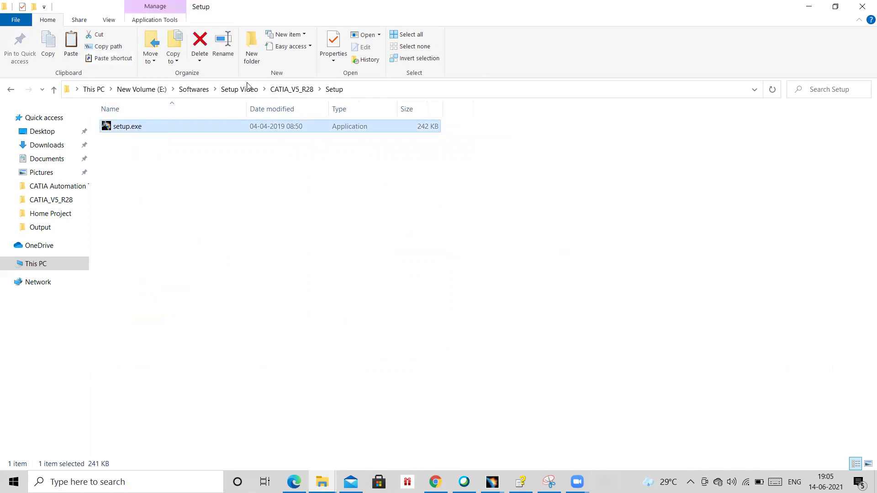
Paste setup.exe into DS_CATIA_P3_V5-6R2018_SP6x64, replacing the existing file, and close the copy error.
left_click(288, 89)
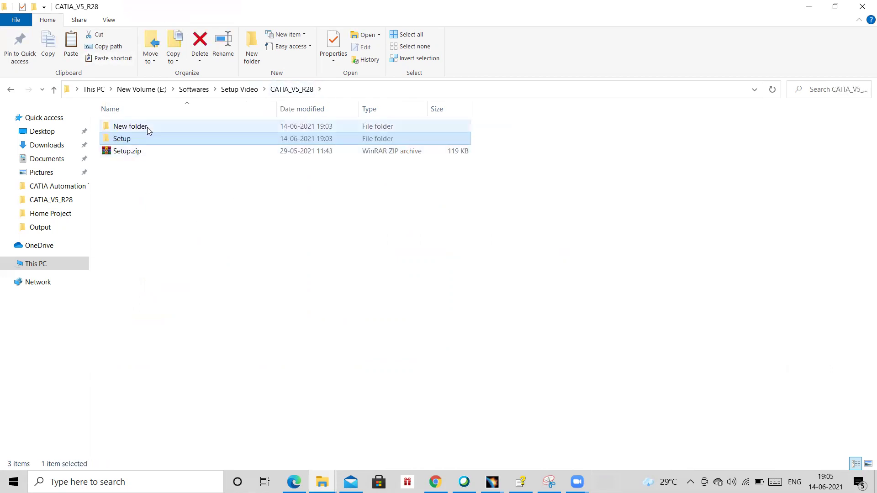
double_click(147, 127)
double_click(162, 126)
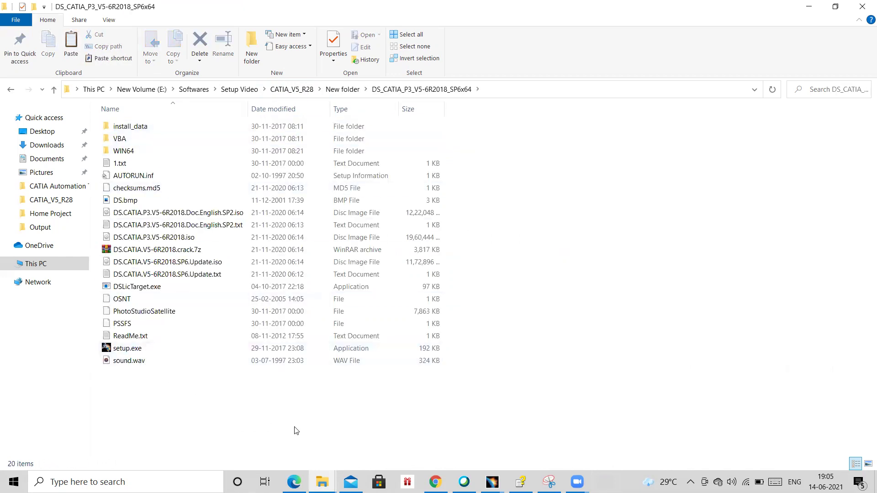
right_click(443, 418)
left_click(502, 315)
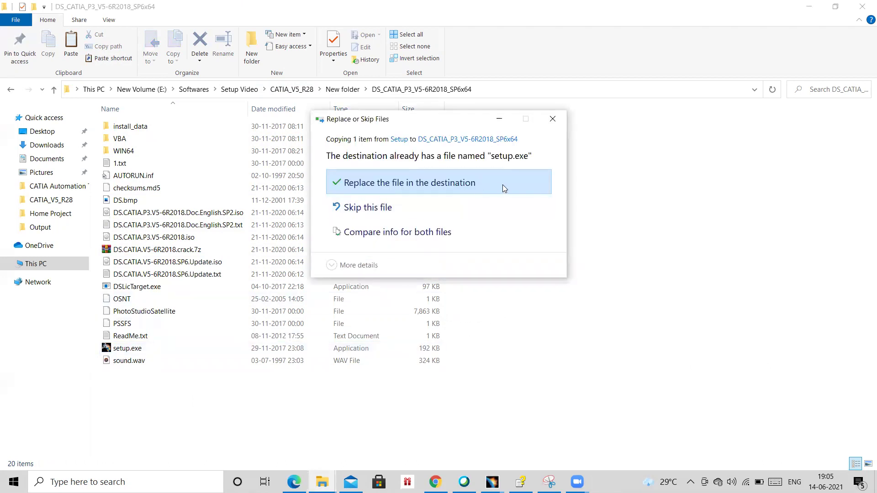
left_click(502, 185)
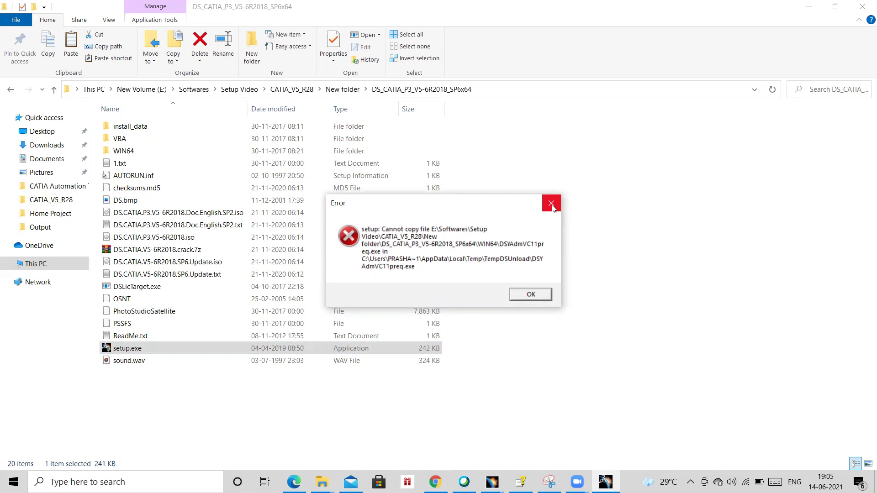
left_click(551, 204)
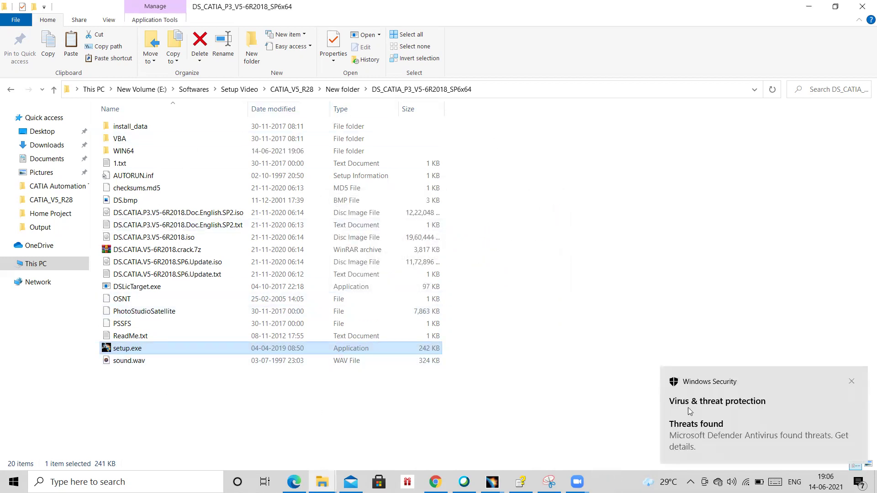
left_click(852, 382)
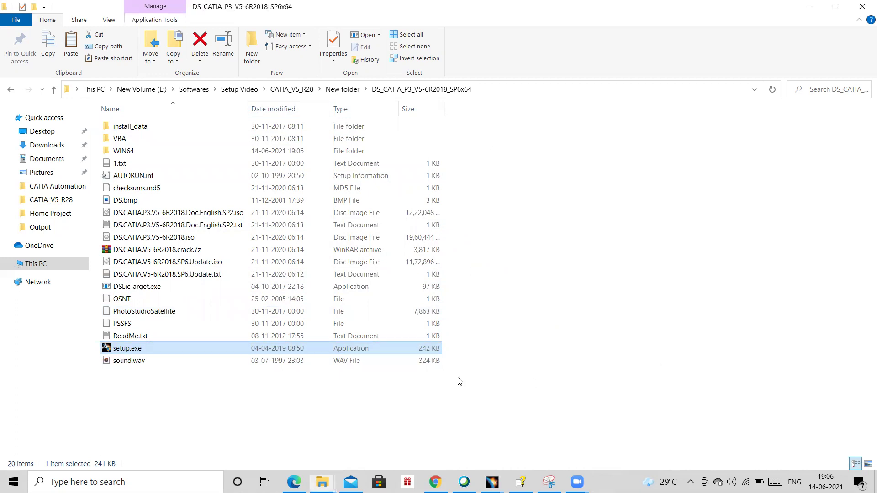